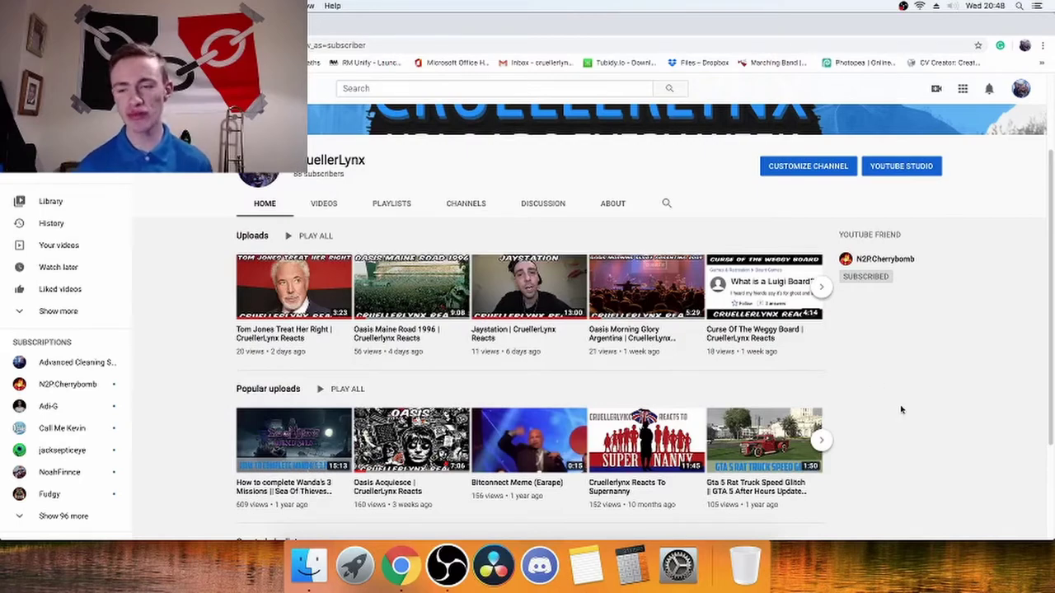
left_click(884, 258)
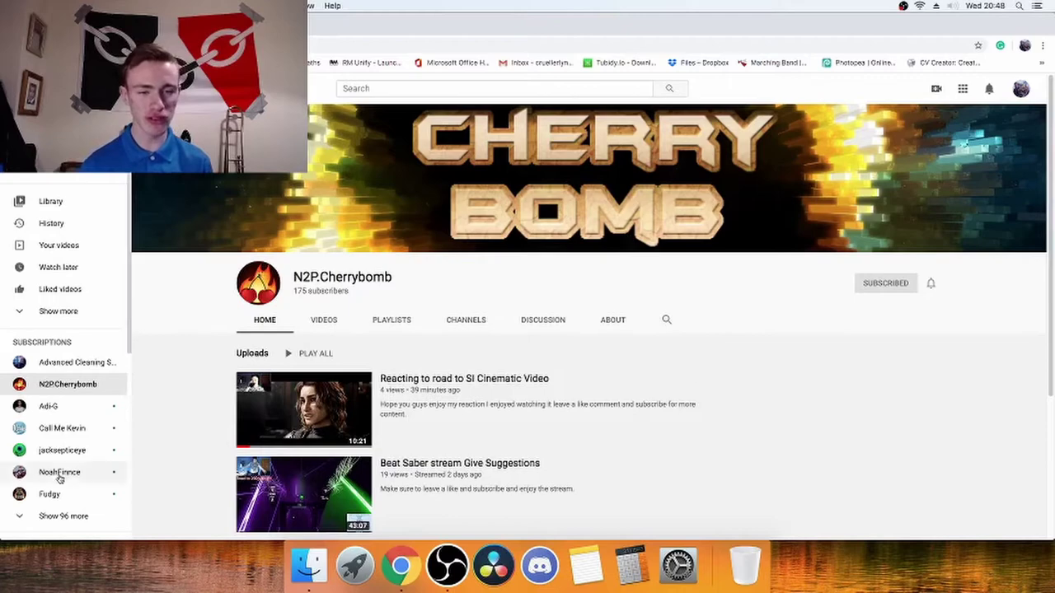
mouse_move(304, 408)
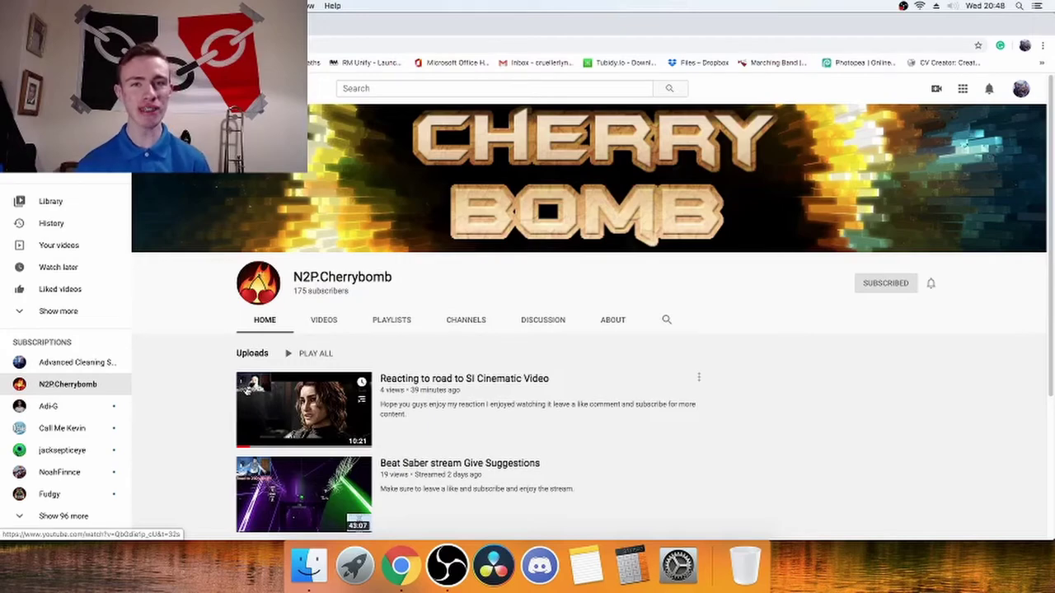
scroll(245, 391, "down", 5)
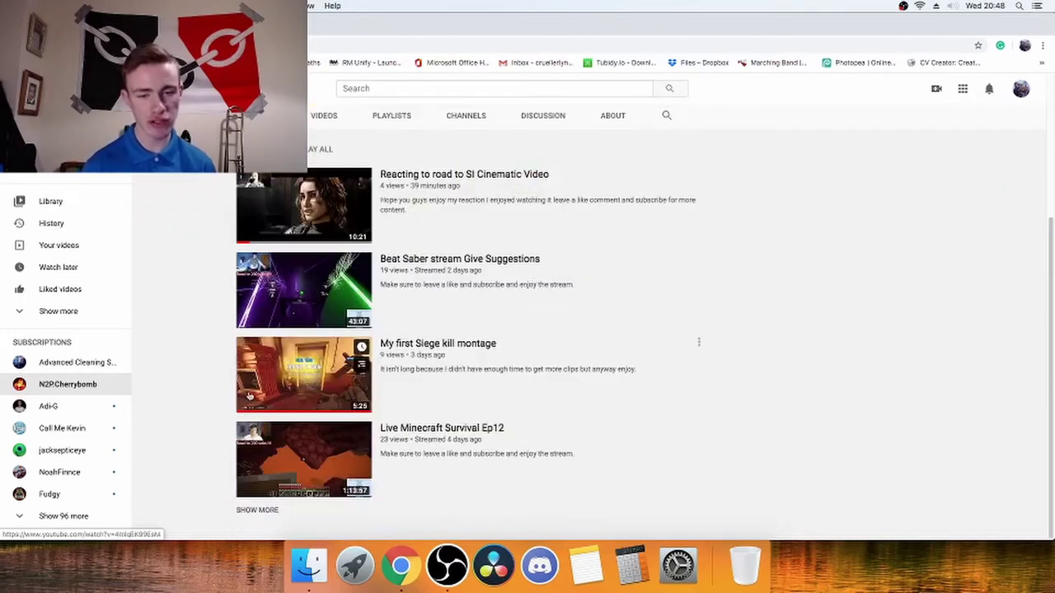
left_click(323, 116)
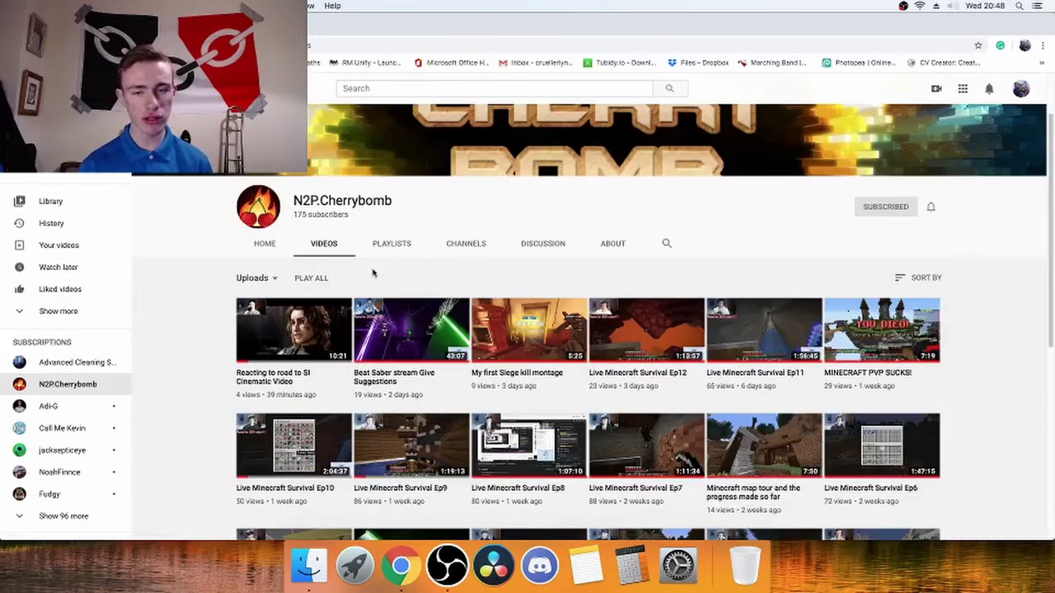
scroll(375, 280, "down", 2)
scroll(381, 309, "down", 3)
scroll(384, 315, "down", 4)
scroll(383, 315, "down", 3)
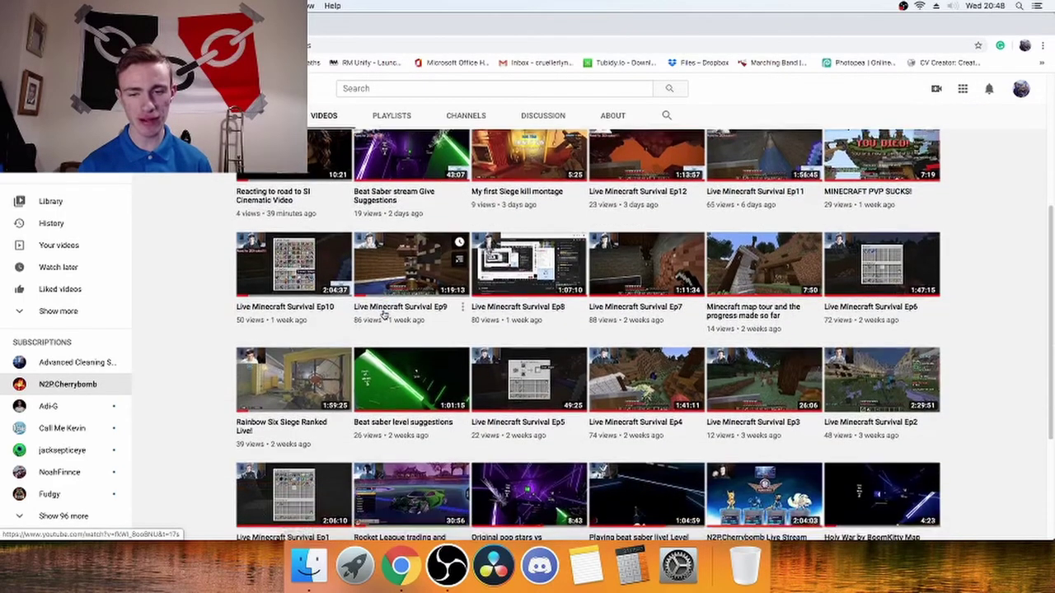
scroll(384, 315, "down", 3)
scroll(383, 315, "down", 3)
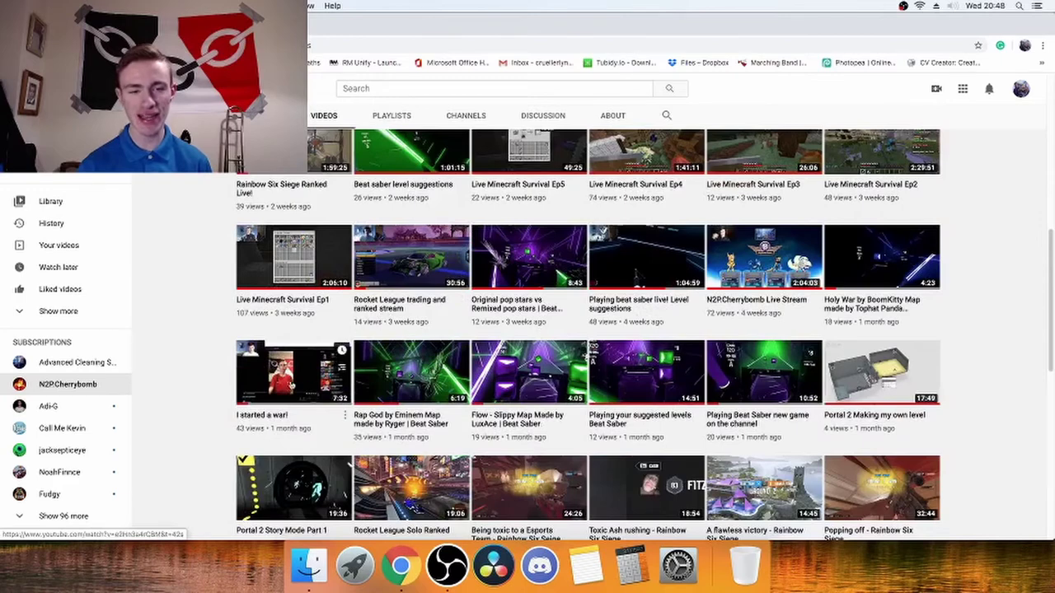
mouse_move(293, 373)
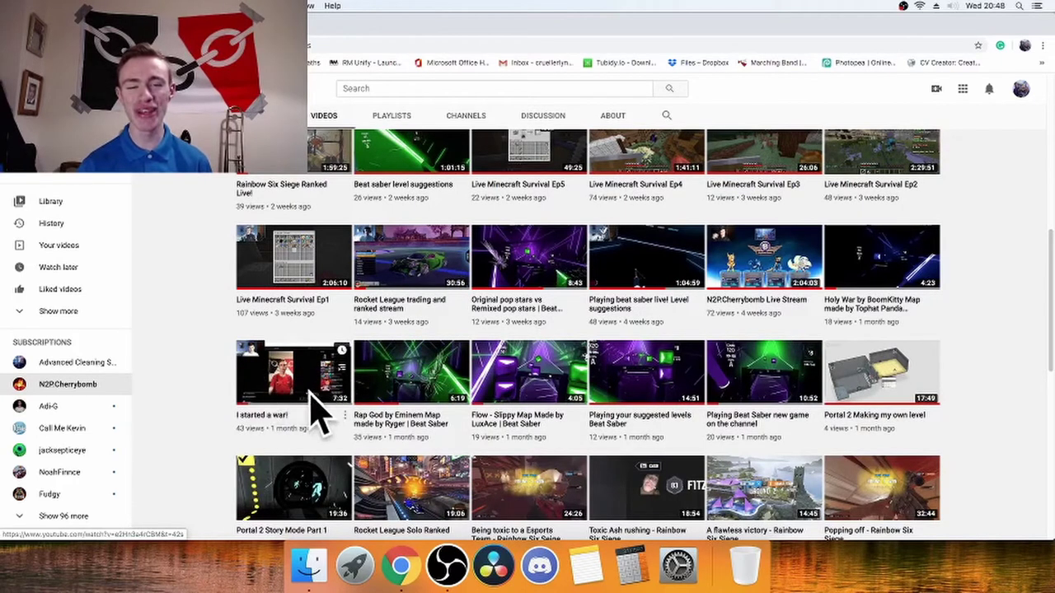
Play 'I started a war!' from the channel's Uploads grid.
left_click(313, 388)
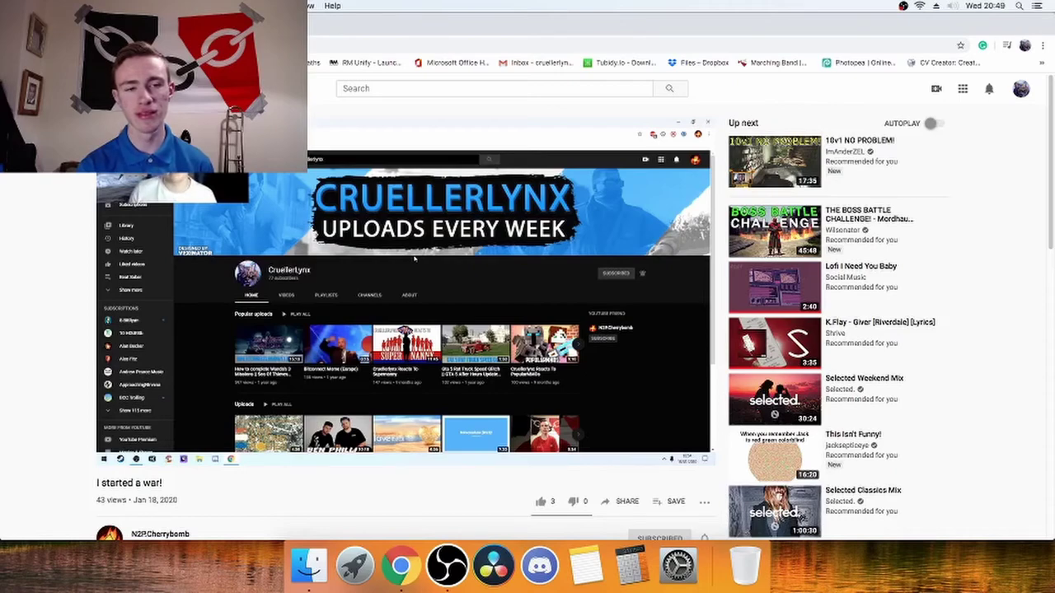
Pause 'I started a war!' right after playback starts.
left_click(220, 392)
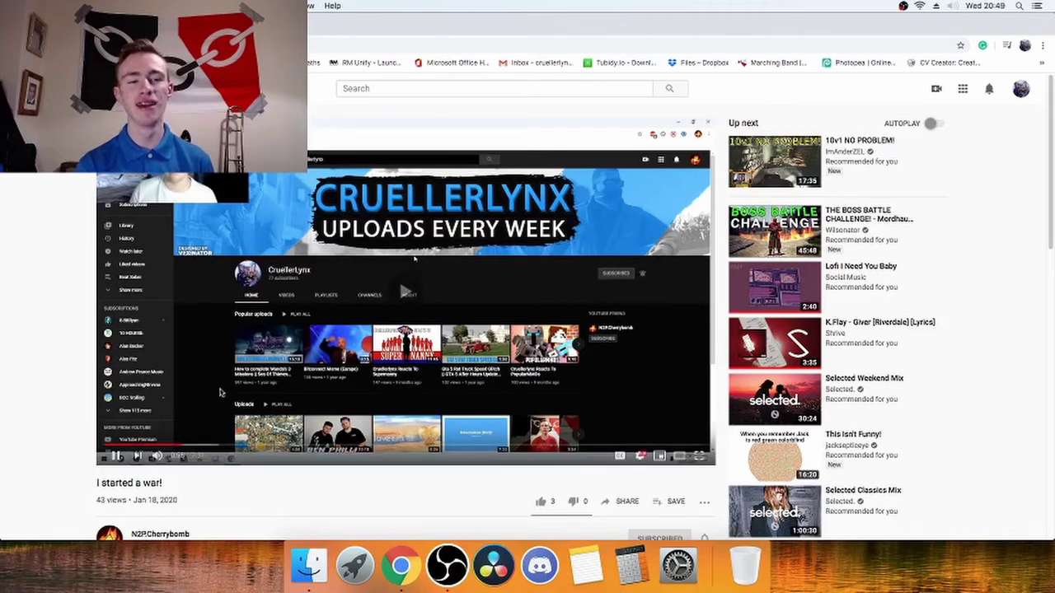